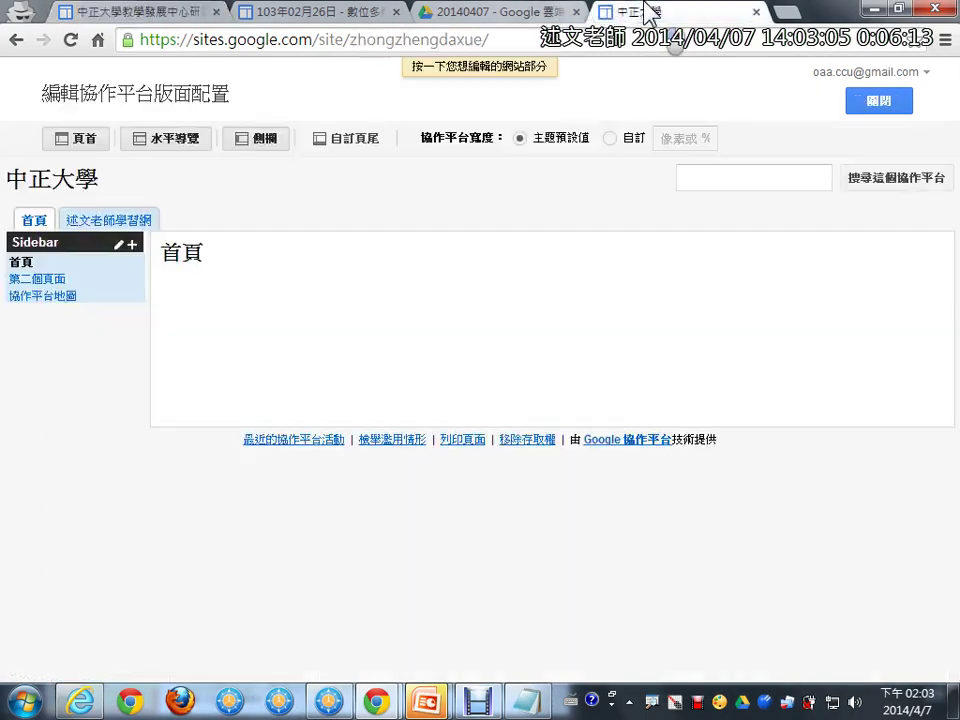
Step: Add a 文字 text box gadget to the 中正大學 sidebar below the navigation links
{"action": "left_click", "coordinate": [131, 244]}
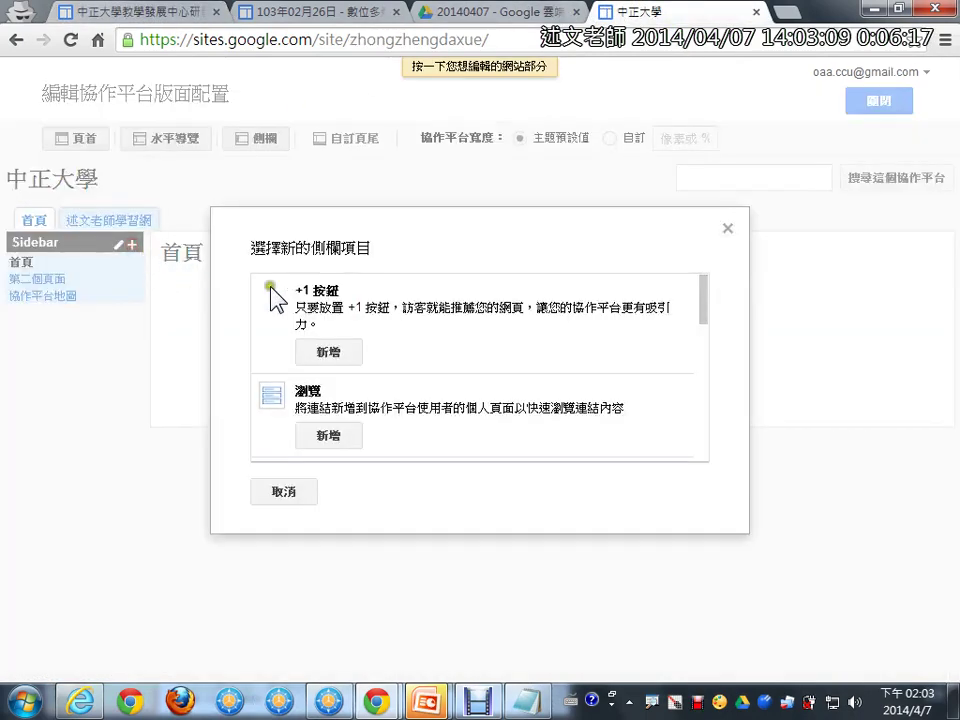
{"action": "left_click_drag", "start_coordinate": [703, 312], "coordinate": [579, 349]}
{"action": "key", "text": "ctrl+w"}
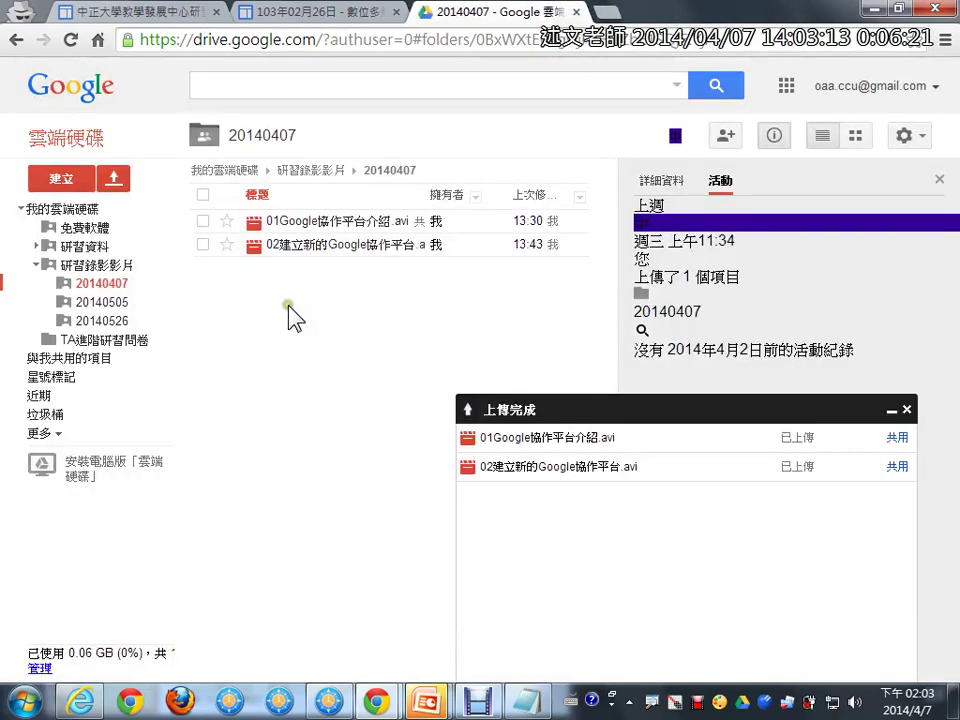
{"action": "left_click", "coordinate": [327, 18]}
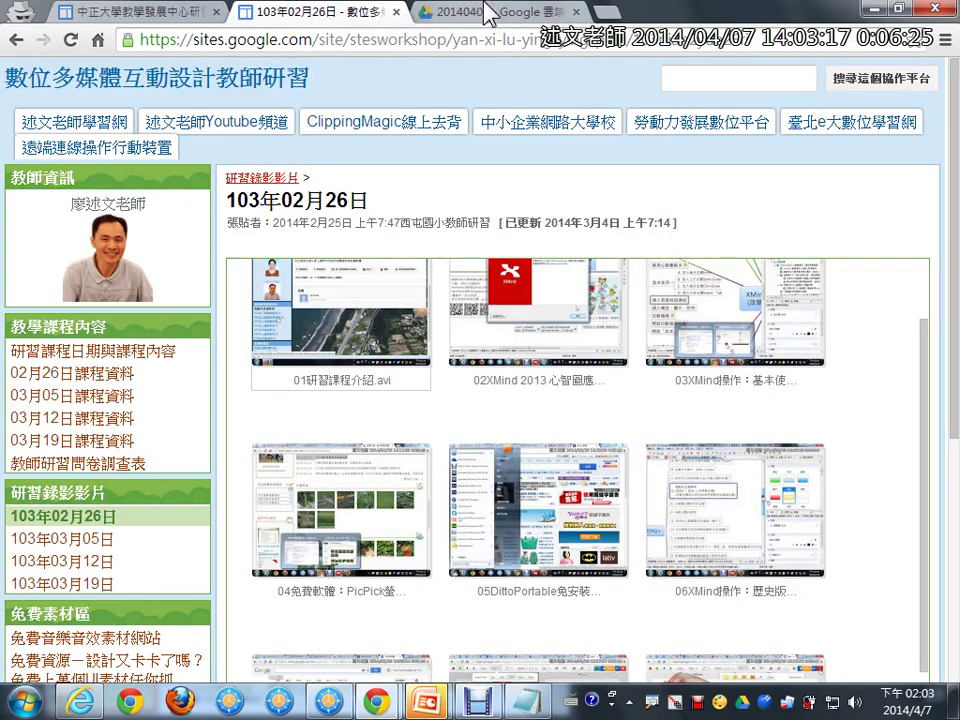
{"action": "left_click", "coordinate": [605, 10]}
{"action": "type", "text": "sites.google.com"}
{"action": "key", "text": "Return"}
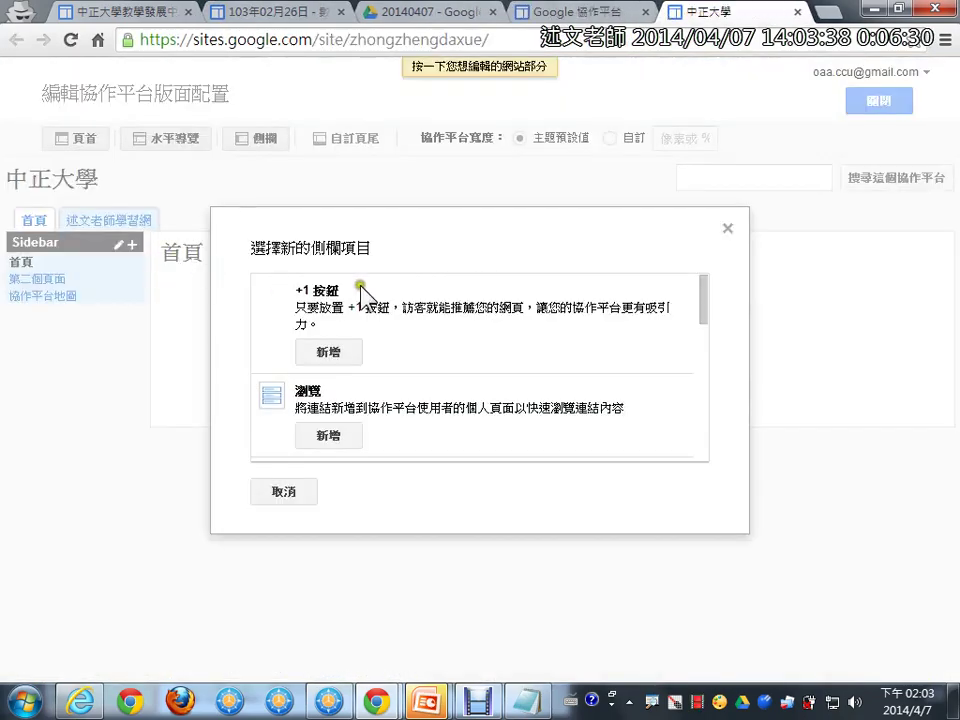
{"action": "left_click_drag", "start_coordinate": [700, 315], "coordinate": [695, 350]}
{"action": "left_click", "coordinate": [348, 352]}
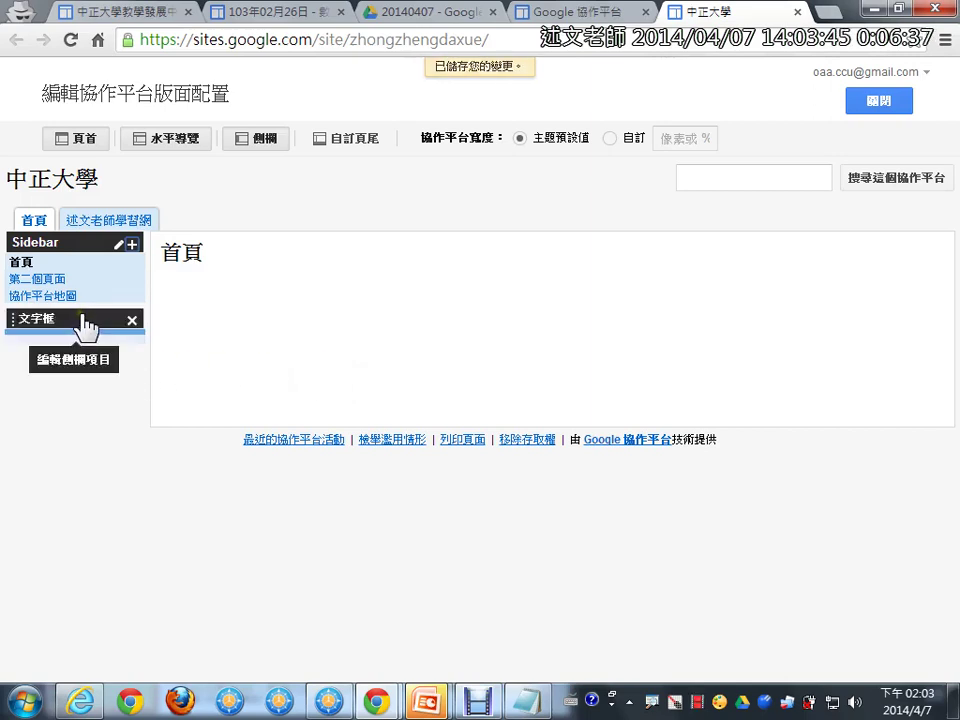
{"action": "left_click", "coordinate": [79, 321]}
{"action": "mouse_move", "coordinate": [79, 327]}
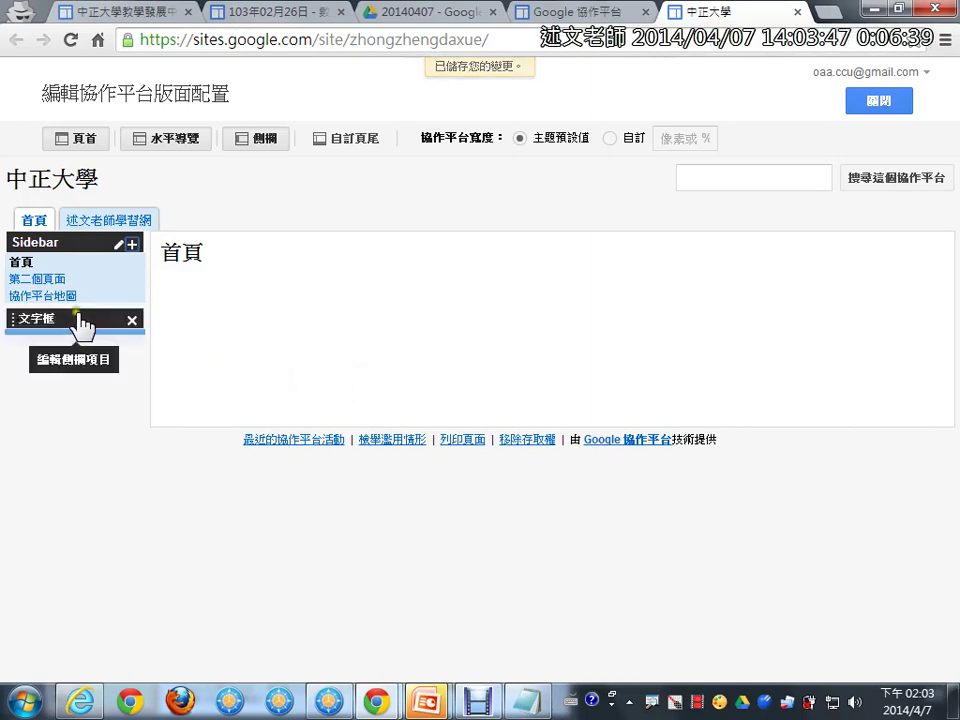
{"action": "left_click_drag", "start_coordinate": [79, 327], "coordinate": [79, 241]}
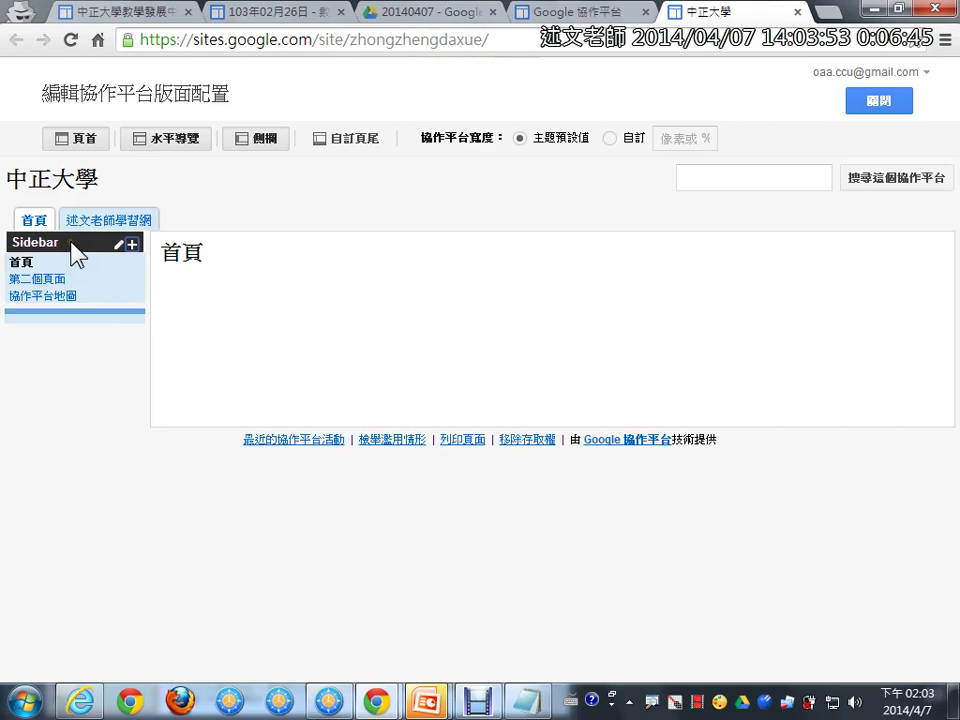
{"action": "left_click_drag", "start_coordinate": [75, 320], "coordinate": [84, 356]}
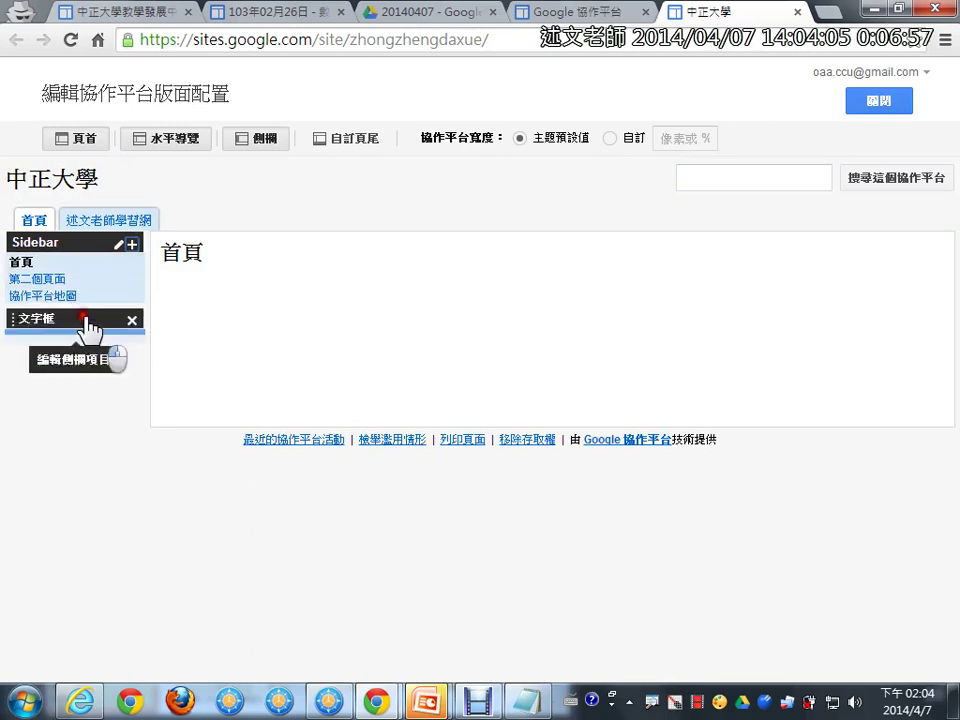
{"action": "left_click", "coordinate": [87, 331]}
Step: Title the sidebar text box 教師資訊, enter the teacher's name as its content, and confirm
{"action": "left_click", "coordinate": [356, 185]}
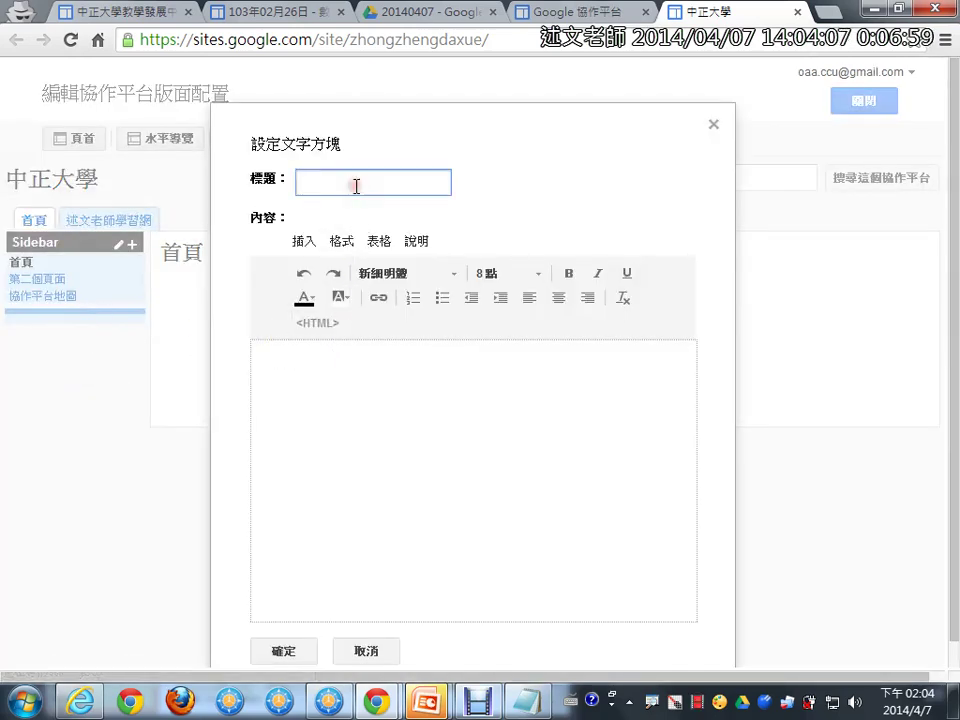
{"action": "key", "text": "ctrl+space"}
{"action": "type", "text": "數pbe"}
{"action": "key", "text": "space"}
{"action": "type", "text": "資訊"}
{"action": "left_click", "coordinate": [341, 399]}
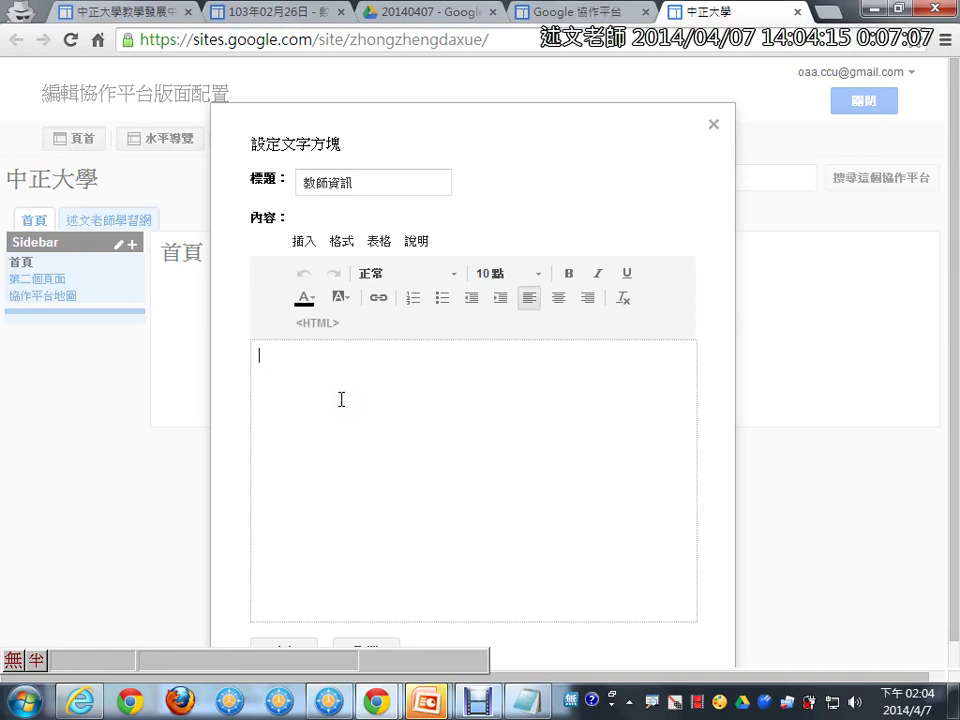
{"action": "type", "text": "ryu"}
{"action": "key", "text": "BackSpace"}
{"action": "type", "text": "廖述文"}
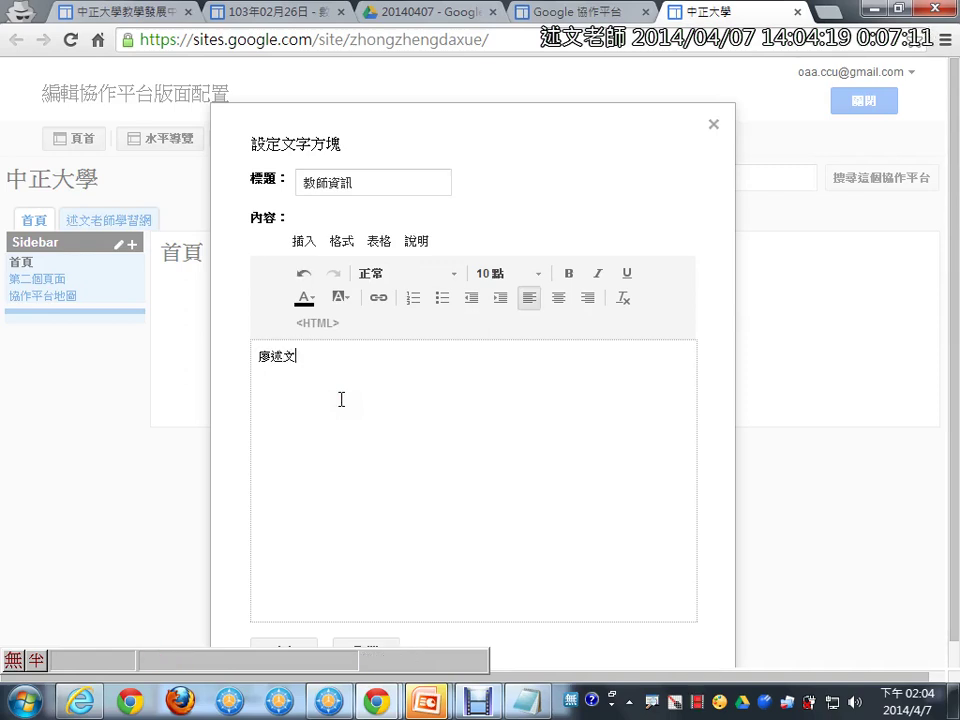
{"action": "left_click", "coordinate": [304, 542]}
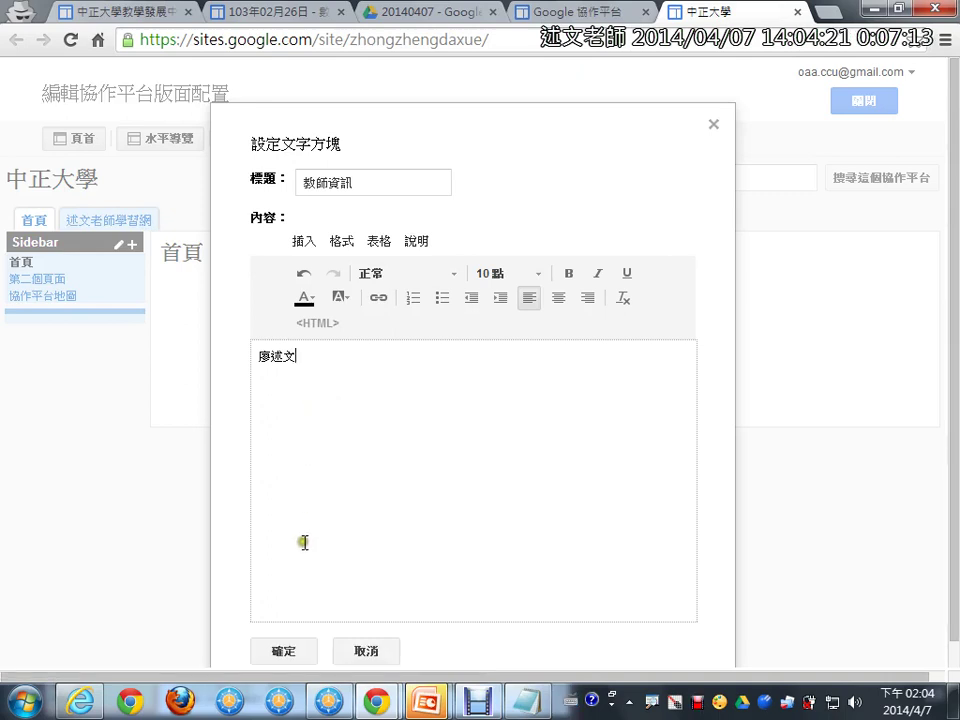
{"action": "left_click", "coordinate": [284, 651]}
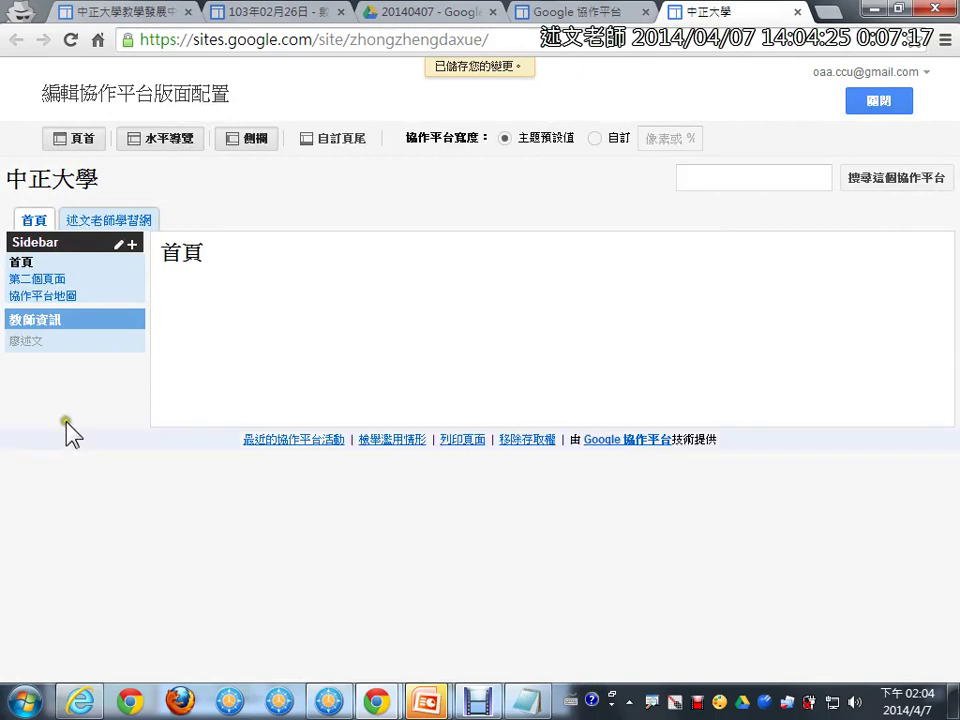
Step: Drag the 教師資訊 text box above the navigation links to the top of the sidebar
{"action": "left_click", "coordinate": [78, 318]}
{"action": "left_click_drag", "start_coordinate": [80, 320], "coordinate": [78, 262]}
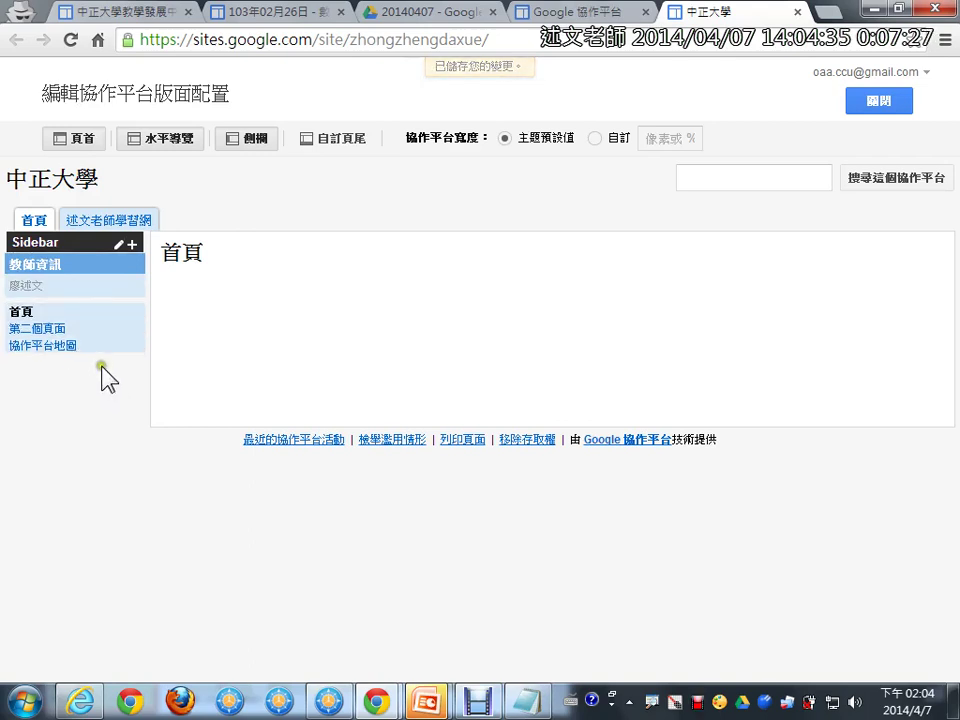
{"action": "left_click", "coordinate": [131, 243]}
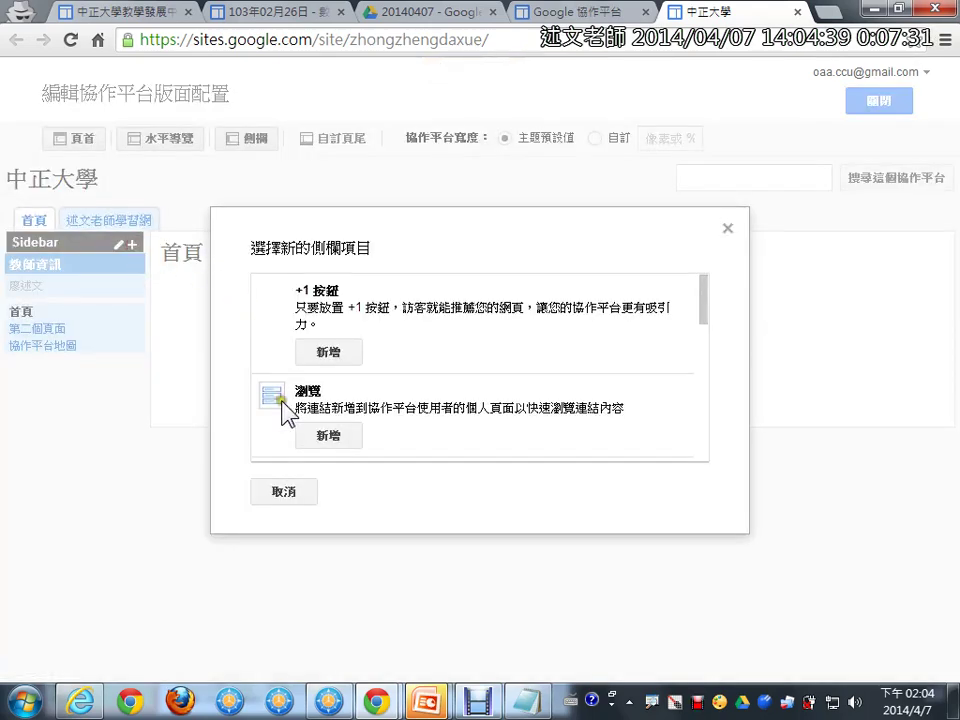
{"action": "left_click", "coordinate": [60, 12]}
Step: Add a 瀏覽 navigation item to the 中正大學 sidebar and open its navigation settings
{"action": "scroll", "coordinate": [240, 400], "scroll_direction": "down", "scroll_amount": 3}
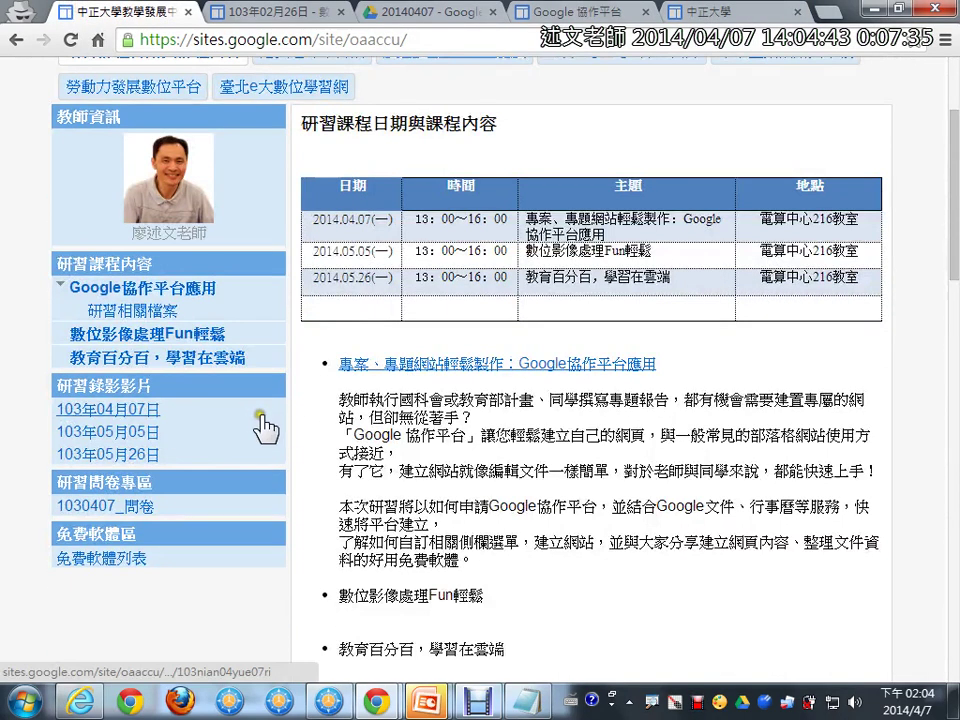
{"action": "left_click_drag", "start_coordinate": [48, 255], "coordinate": [1, 578]}
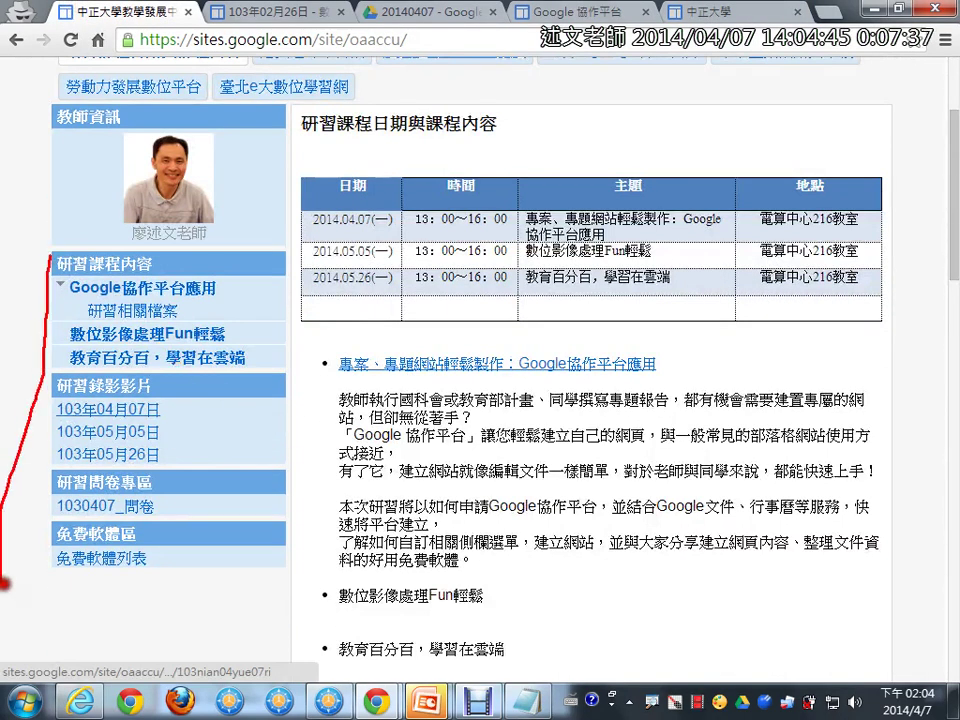
{"action": "left_click", "coordinate": [729, 14]}
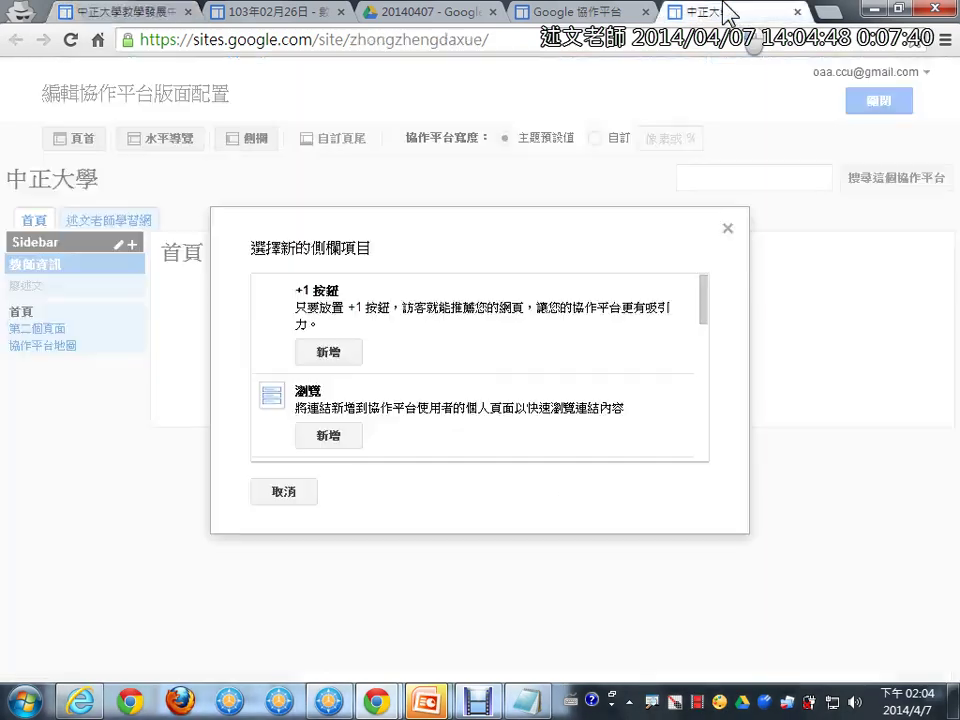
{"action": "left_click", "coordinate": [330, 440]}
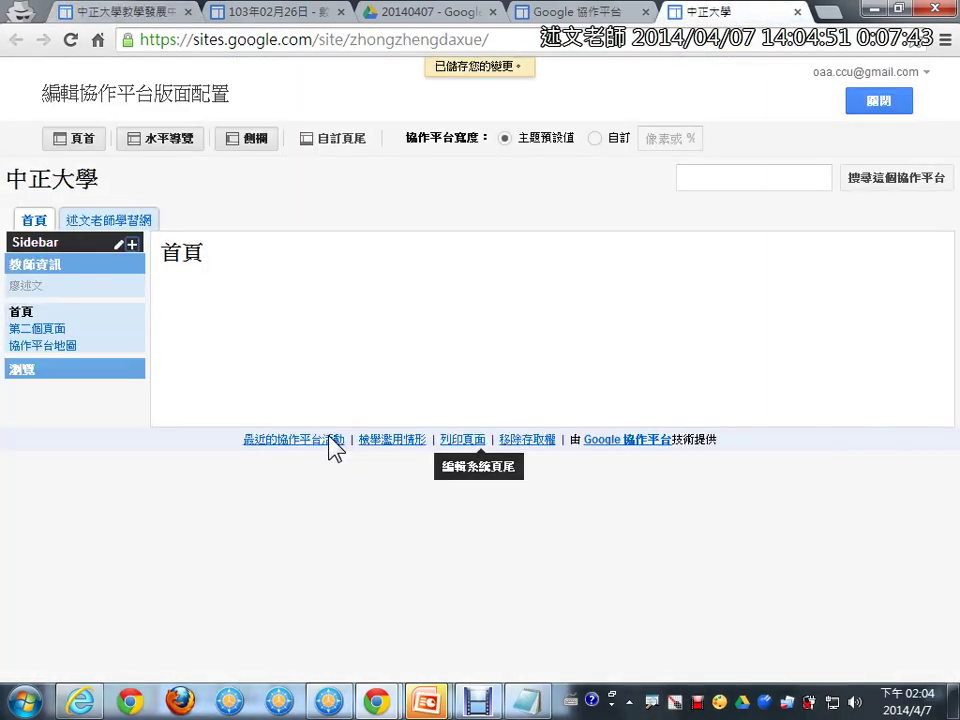
{"action": "left_click", "coordinate": [105, 378]}
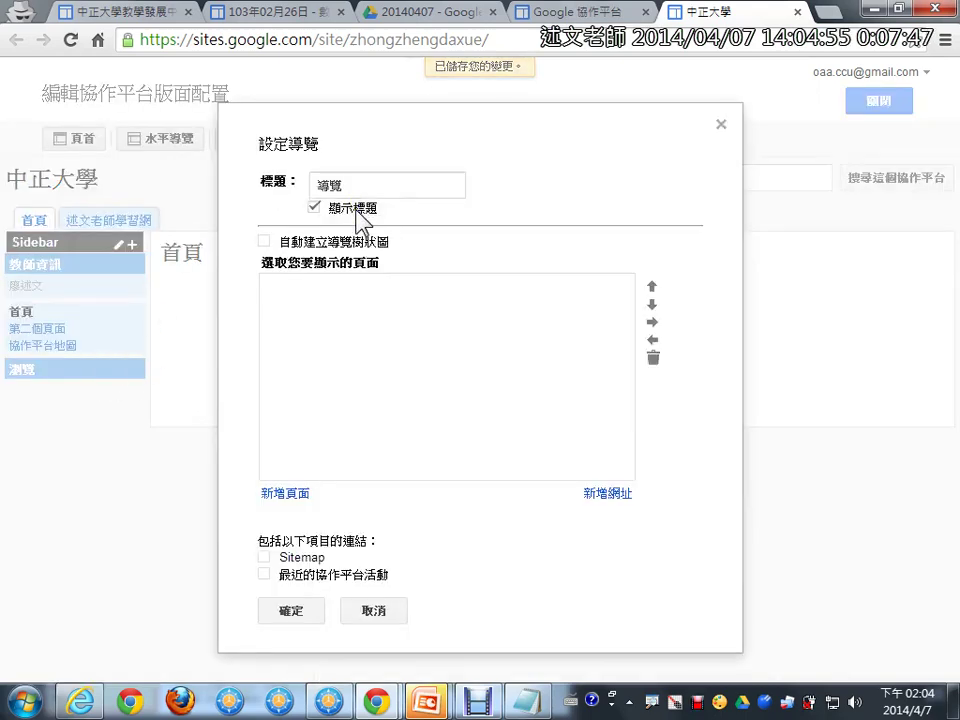
{"action": "left_click", "coordinate": [90, 12]}
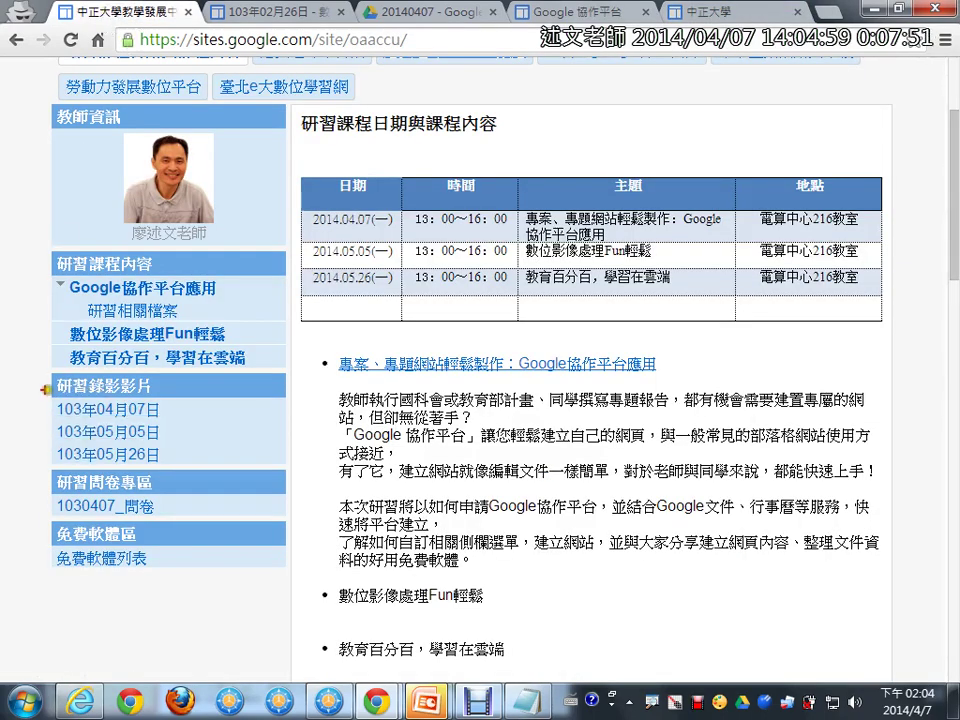
Step: On the reference workshop site, edit the layout, add a 瀏覽 navigation gadget, and open its settings
{"action": "left_click_drag", "start_coordinate": [42, 391], "coordinate": [205, 386]}
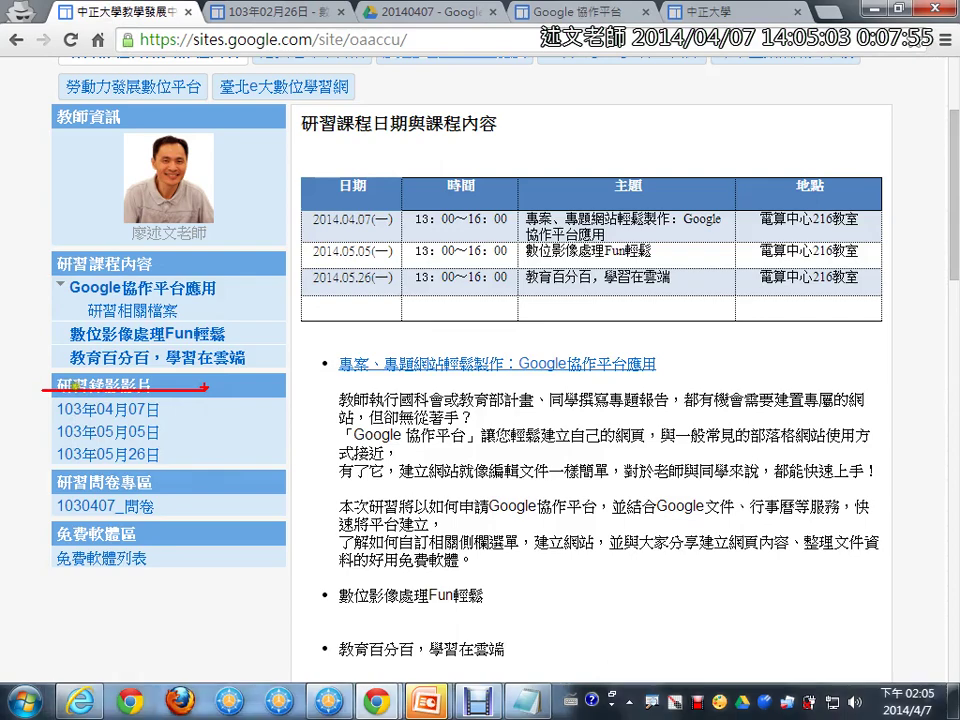
{"action": "left_click_drag", "start_coordinate": [953, 195], "coordinate": [947, 122]}
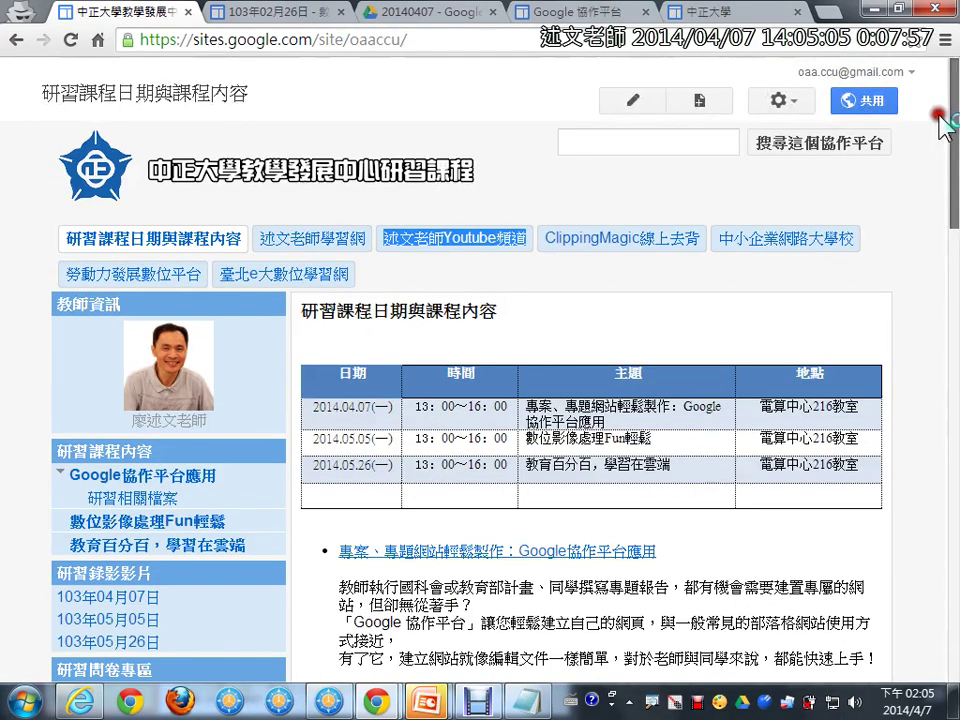
{"action": "left_click", "coordinate": [778, 100]}
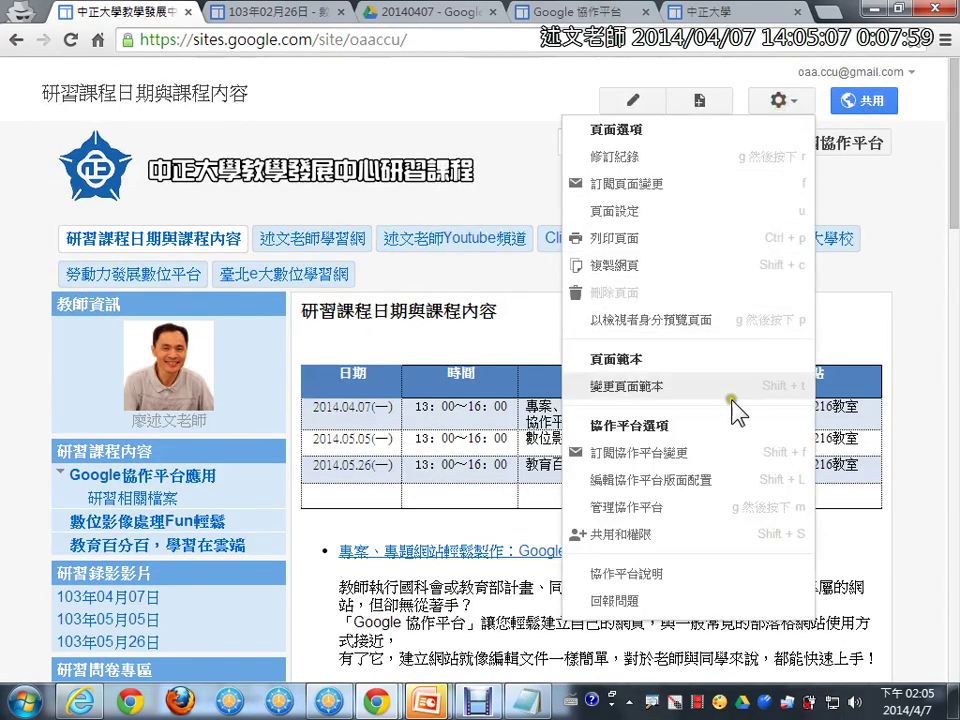
{"action": "left_click", "coordinate": [735, 482]}
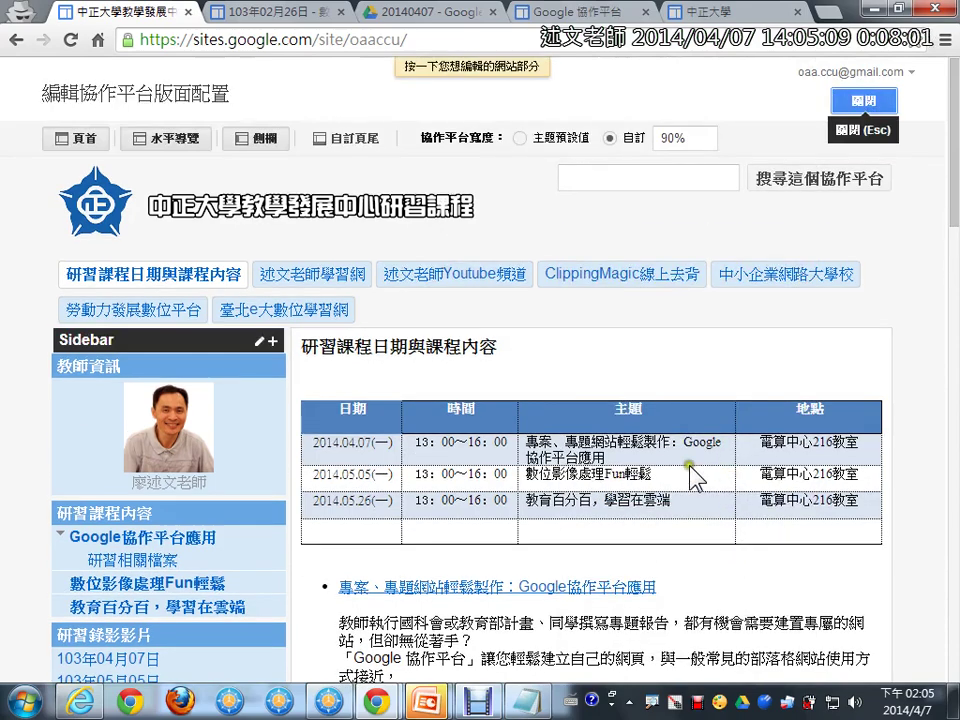
{"action": "left_click", "coordinate": [269, 342]}
{"action": "left_click", "coordinate": [322, 431]}
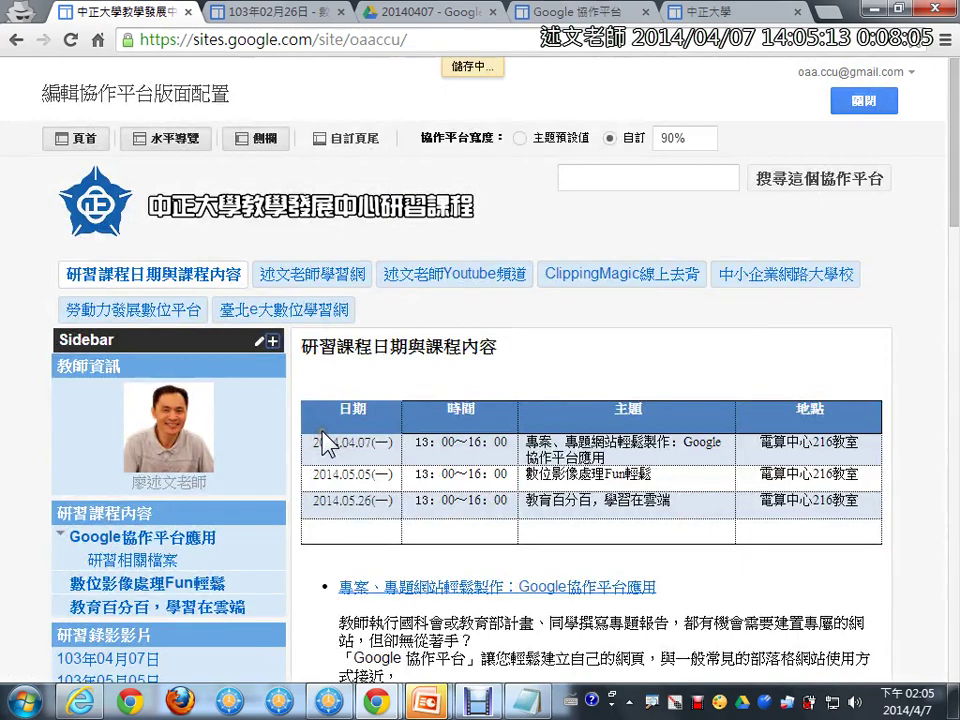
{"action": "scroll", "coordinate": [290, 495], "scroll_direction": "down", "scroll_amount": 5}
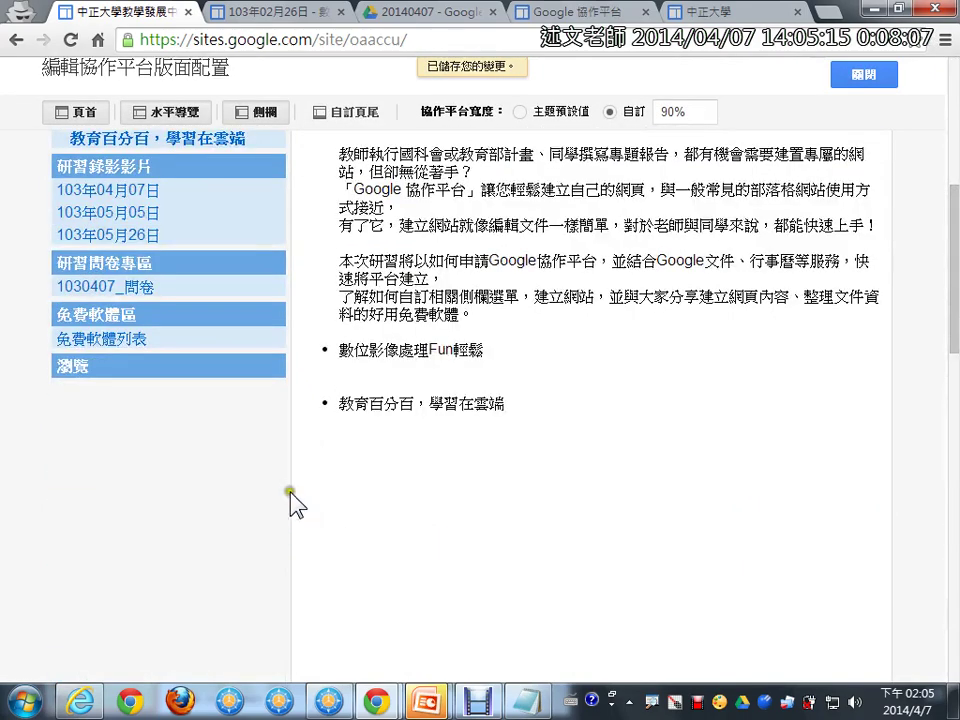
{"action": "left_click", "coordinate": [262, 368]}
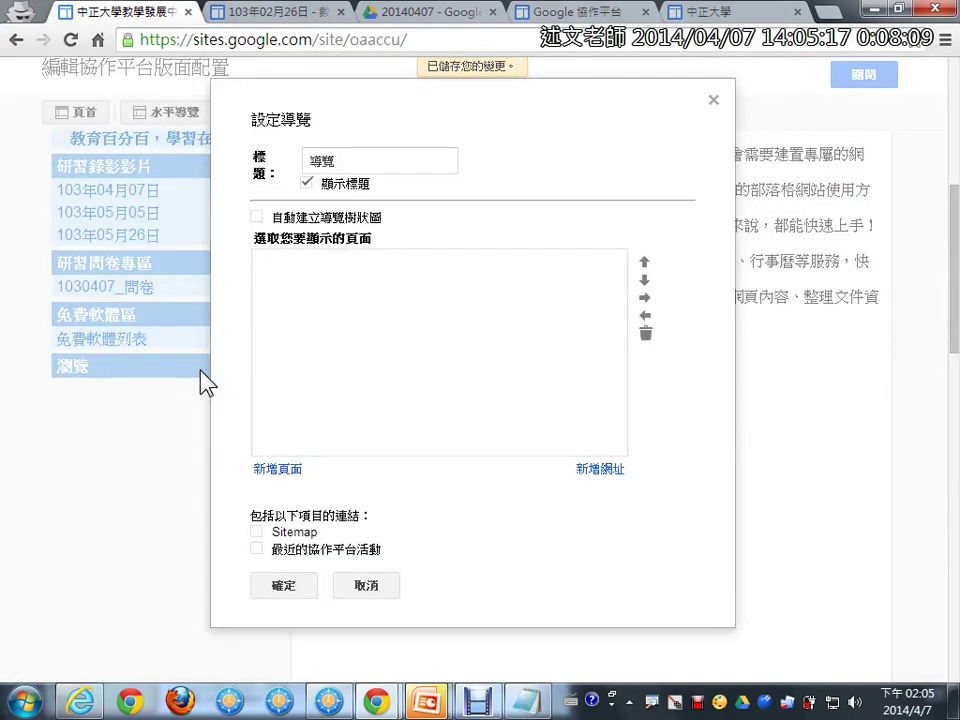
Step: Browse the page tree in the navigation page chooser, expanding 研習錄影影片 and 研習課程日期與課程內容
{"action": "left_click", "coordinate": [274, 467]}
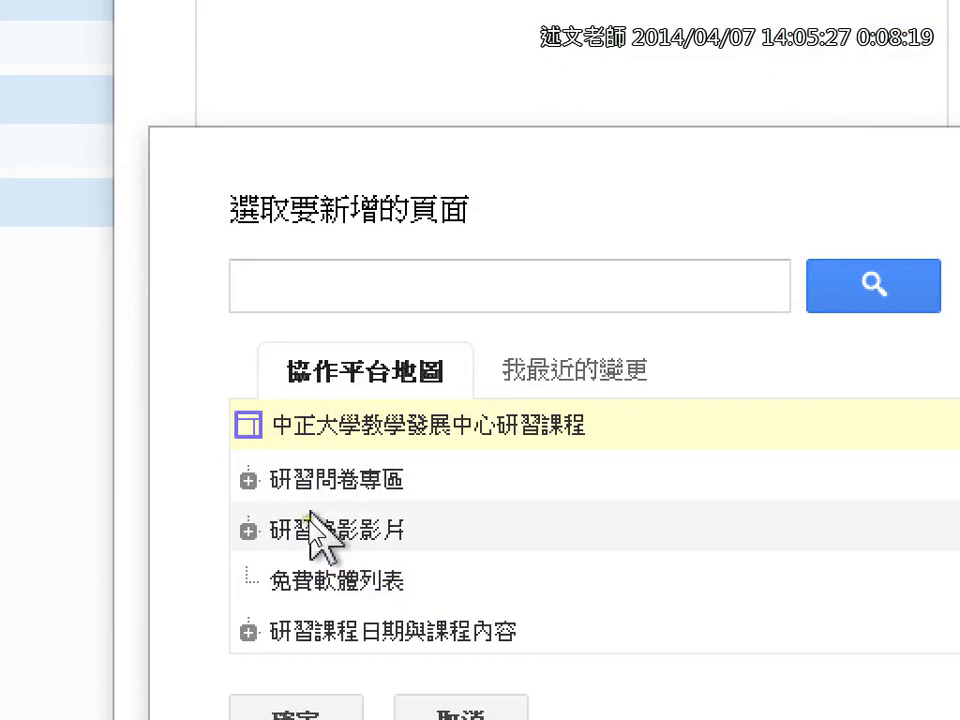
{"action": "left_click", "coordinate": [248, 530]}
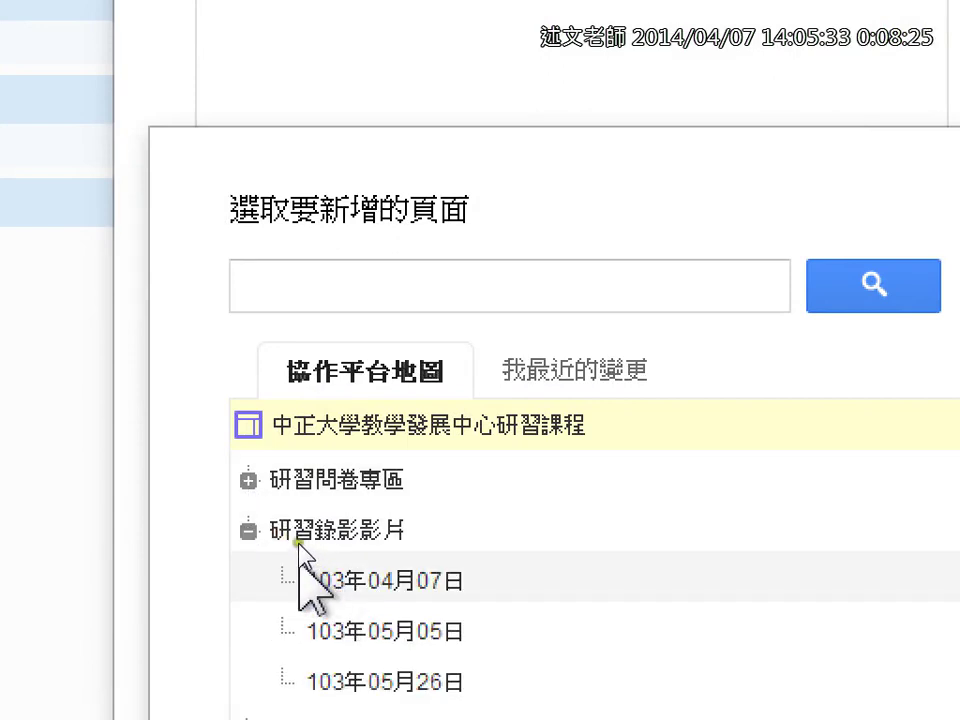
{"action": "left_click", "coordinate": [272, 527]}
{"action": "left_click", "coordinate": [248, 530]}
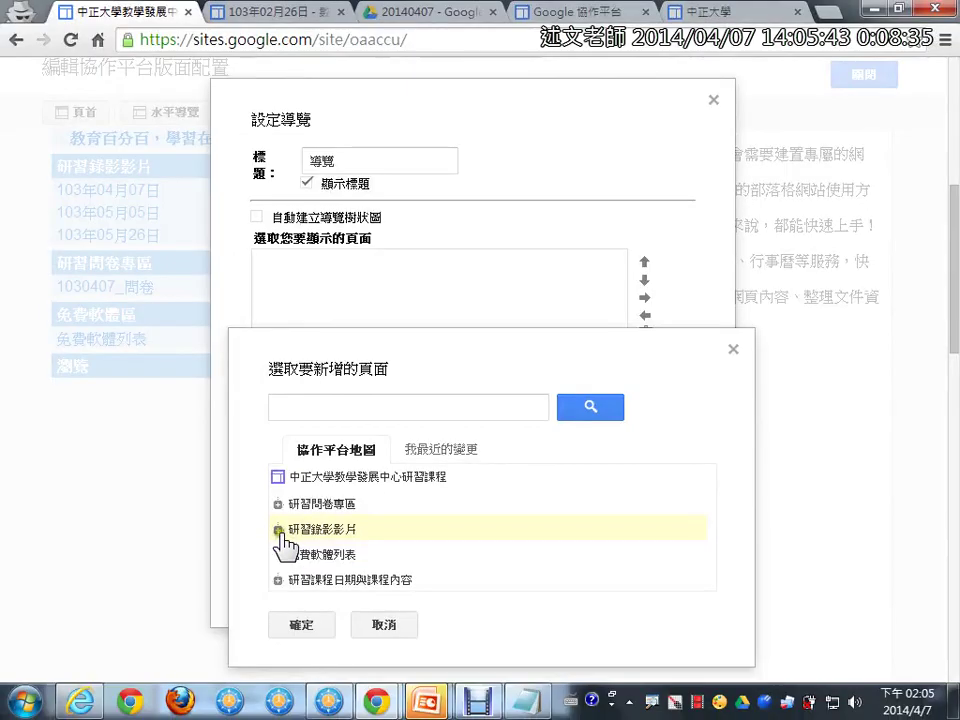
{"action": "left_click", "coordinate": [280, 579]}
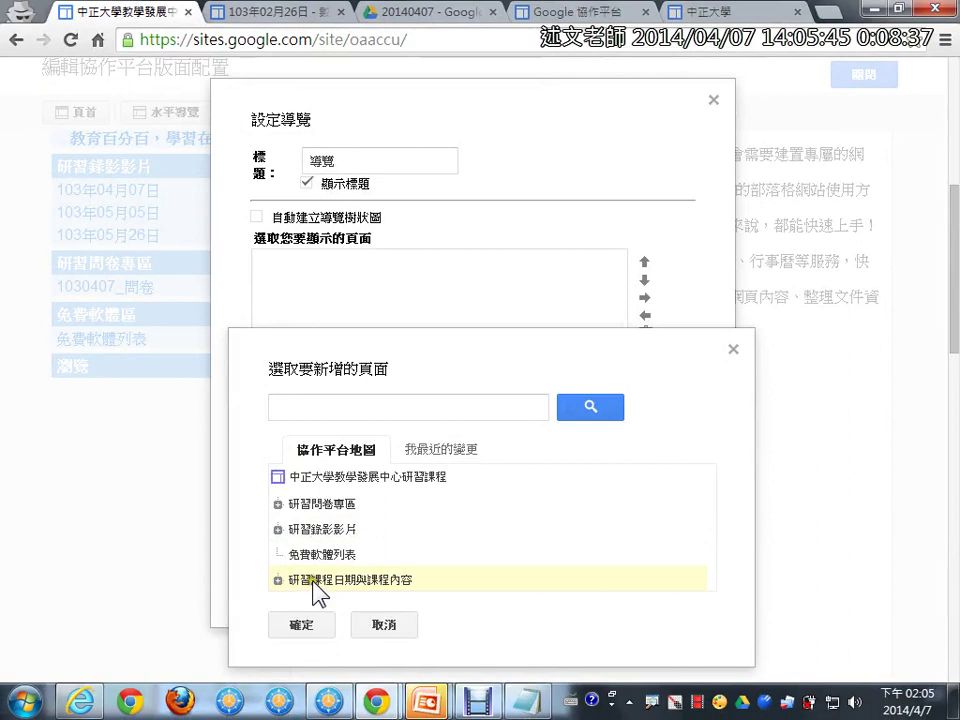
{"action": "left_click", "coordinate": [279, 580]}
{"action": "left_click", "coordinate": [322, 605]}
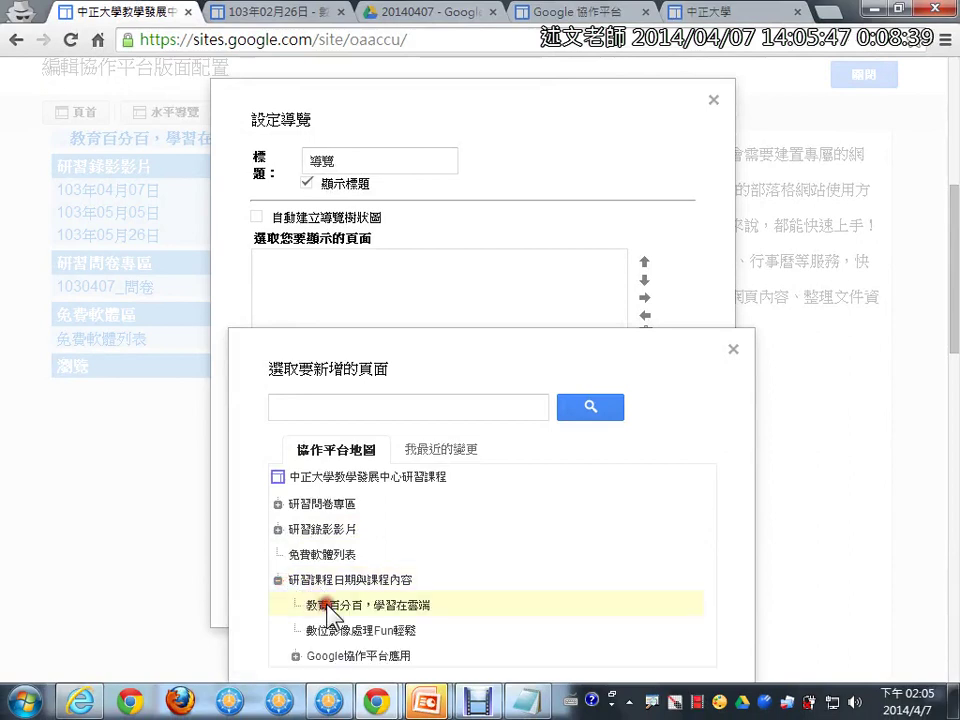
Step: Add 研習課程日期與課程內容 to the navigation list, then cancel the settings without saving
{"action": "left_click", "coordinate": [330, 582]}
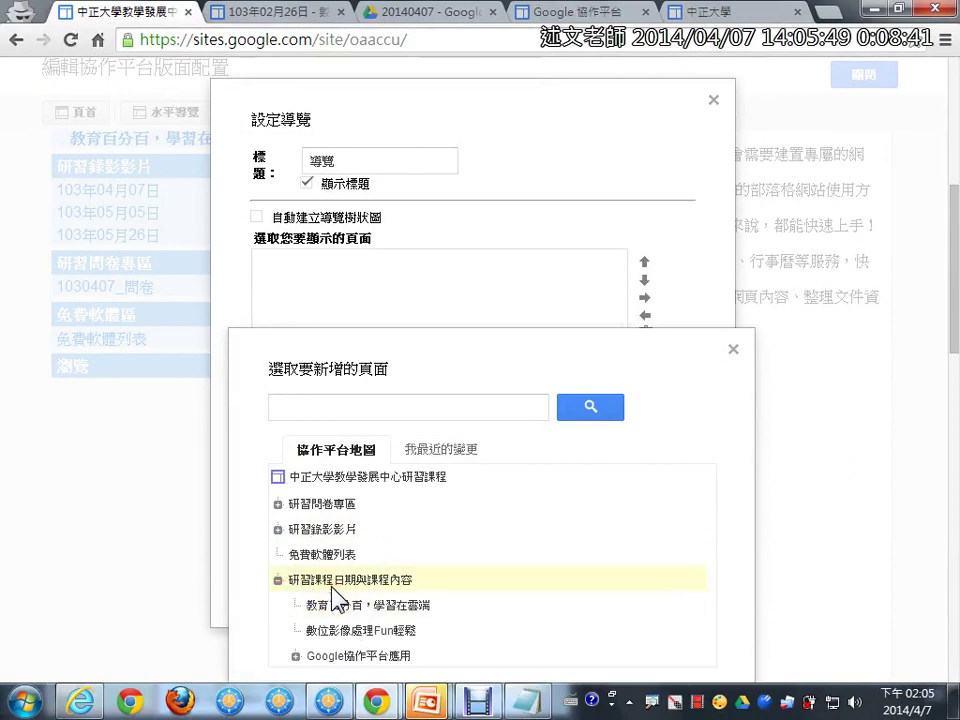
{"action": "left_click", "coordinate": [494, 582]}
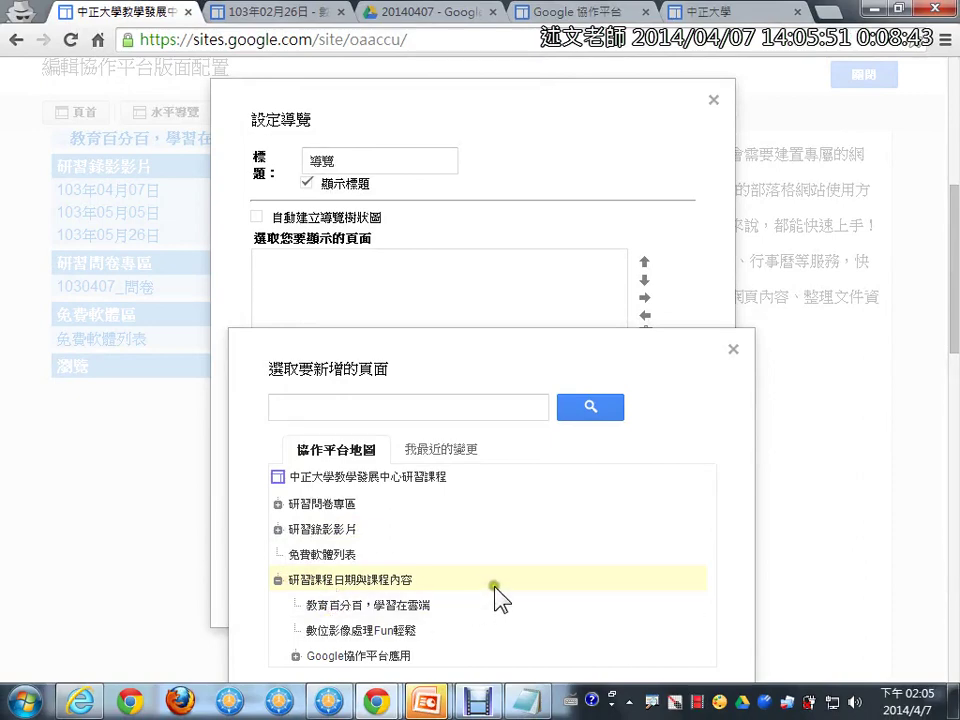
{"action": "scroll", "coordinate": [640, 615], "scroll_direction": "down", "scroll_amount": 1}
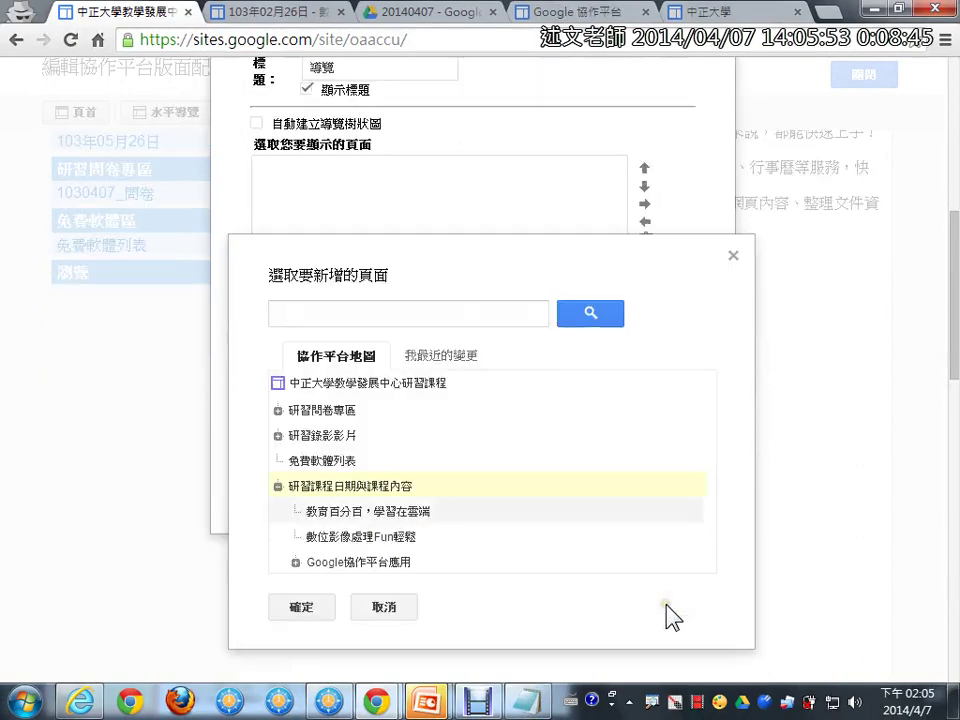
{"action": "left_click", "coordinate": [306, 607]}
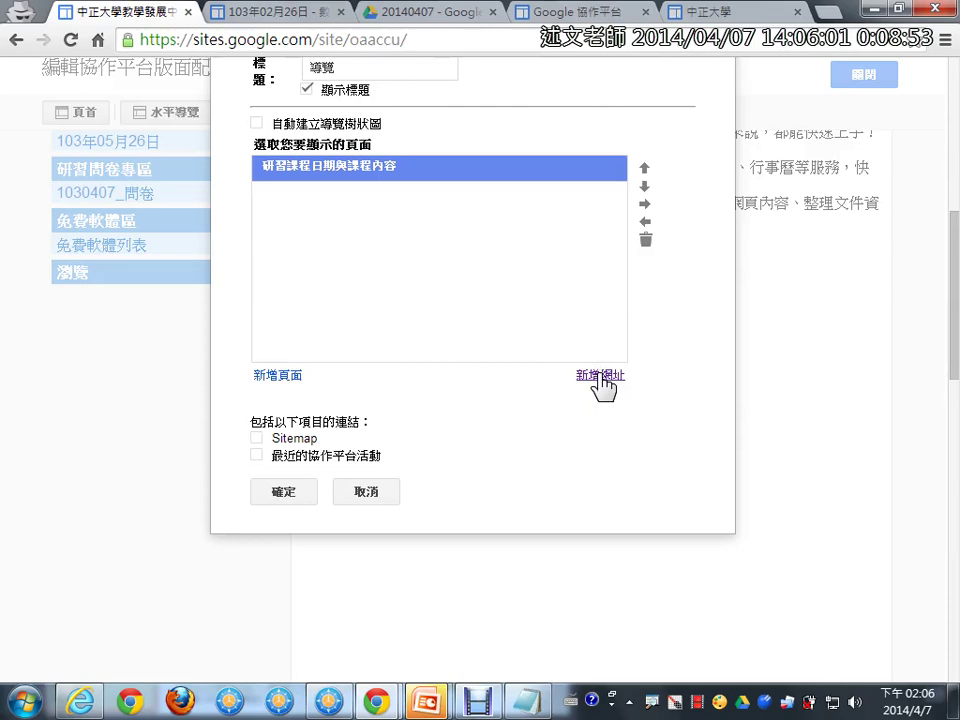
{"action": "left_click", "coordinate": [377, 493]}
{"action": "left_click", "coordinate": [716, 12]}
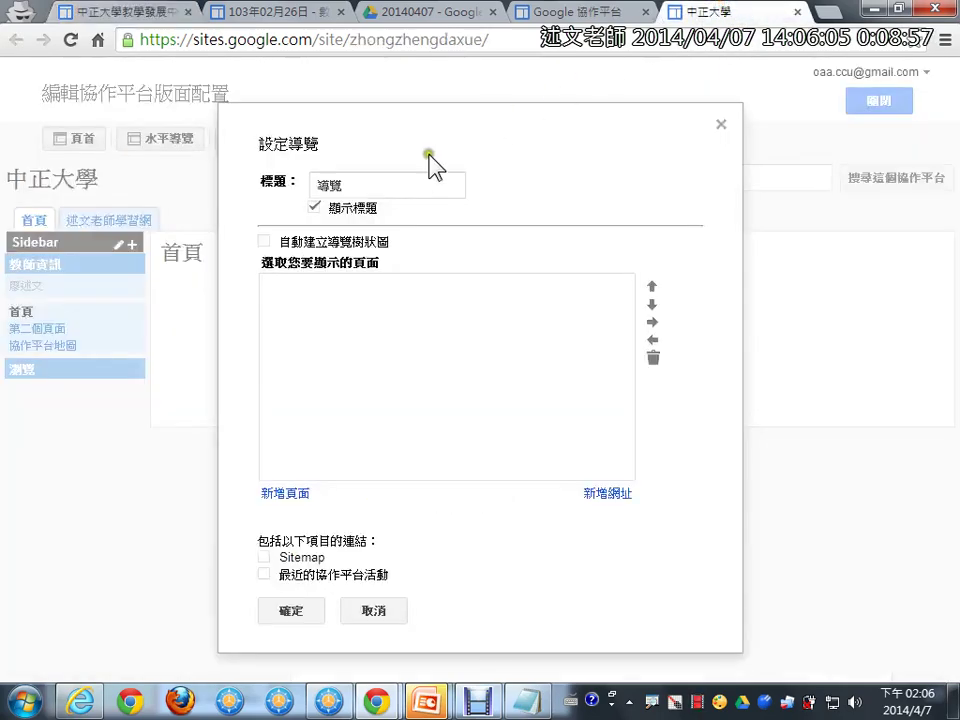
Step: Close the navigation settings, exit layout editing on the 中正大學 site, and open the gear options list
{"action": "left_click", "coordinate": [719, 126]}
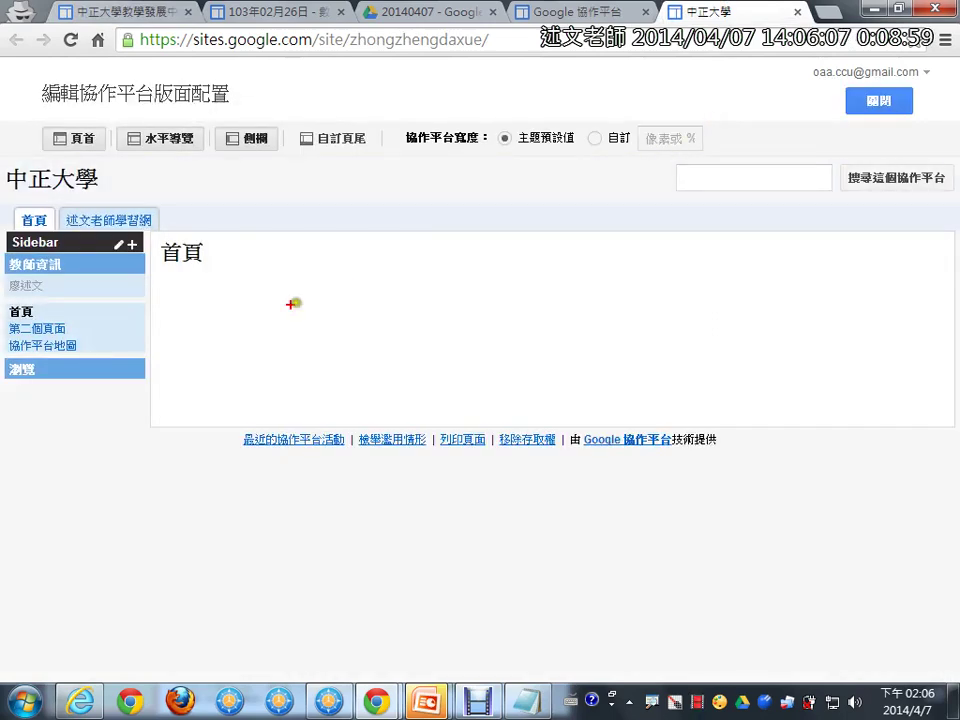
{"action": "mouse_move", "coordinate": [101, 314]}
{"action": "left_mouse_down"}
{"action": "mouse_move", "coordinate": [80, 350]}
{"action": "mouse_move", "coordinate": [103, 356]}
{"action": "left_mouse_up"}
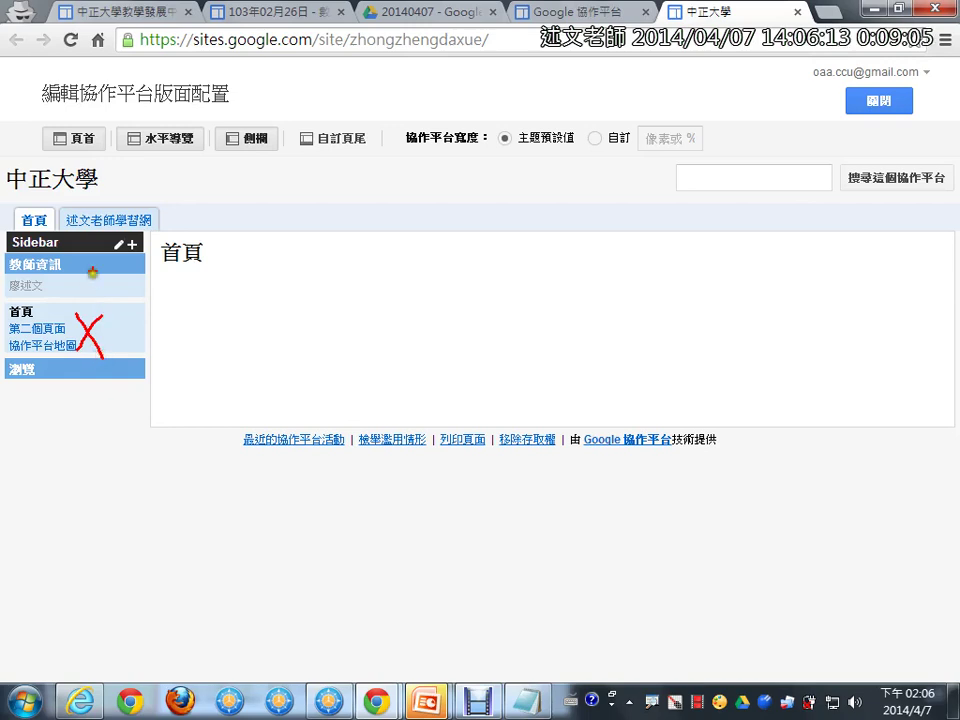
{"action": "left_click_drag", "start_coordinate": [88, 257], "coordinate": [155, 224]}
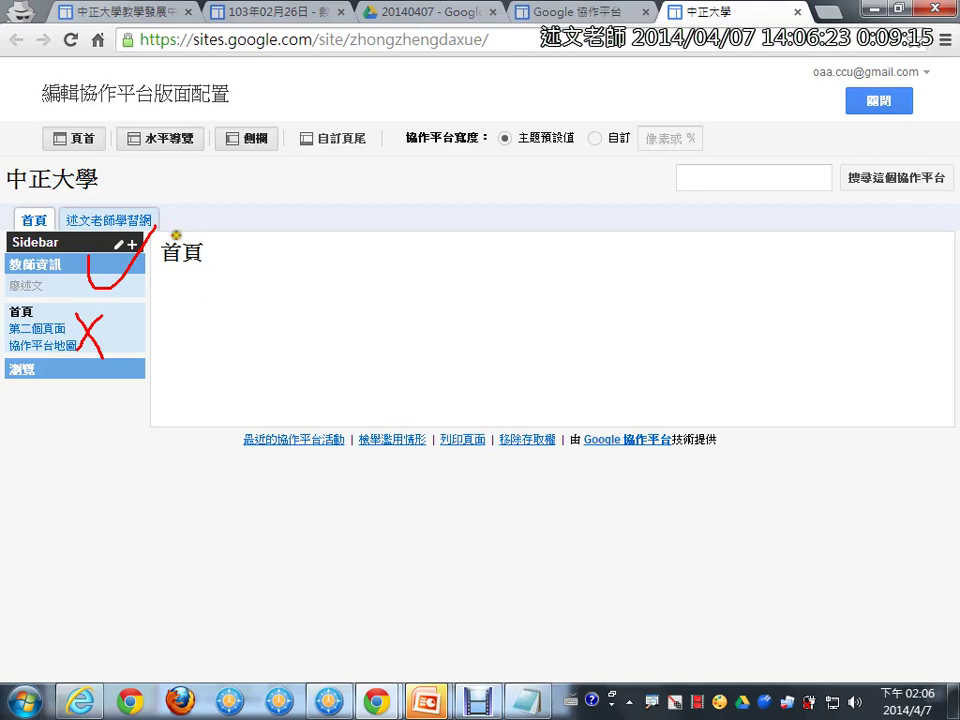
{"action": "left_click", "coordinate": [877, 100]}
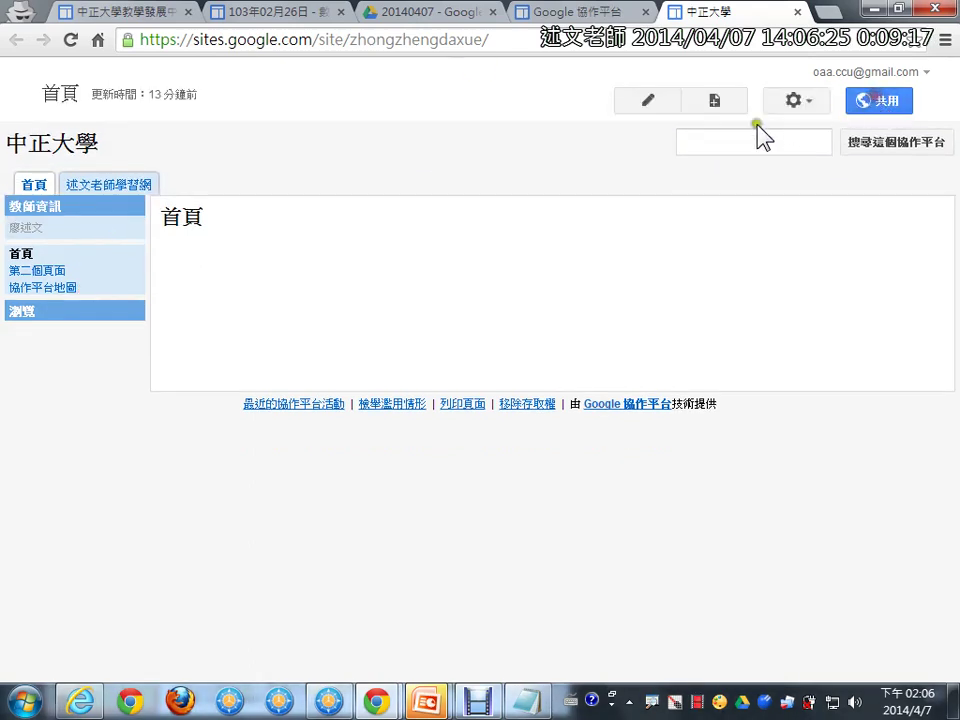
{"action": "left_click", "coordinate": [795, 101]}
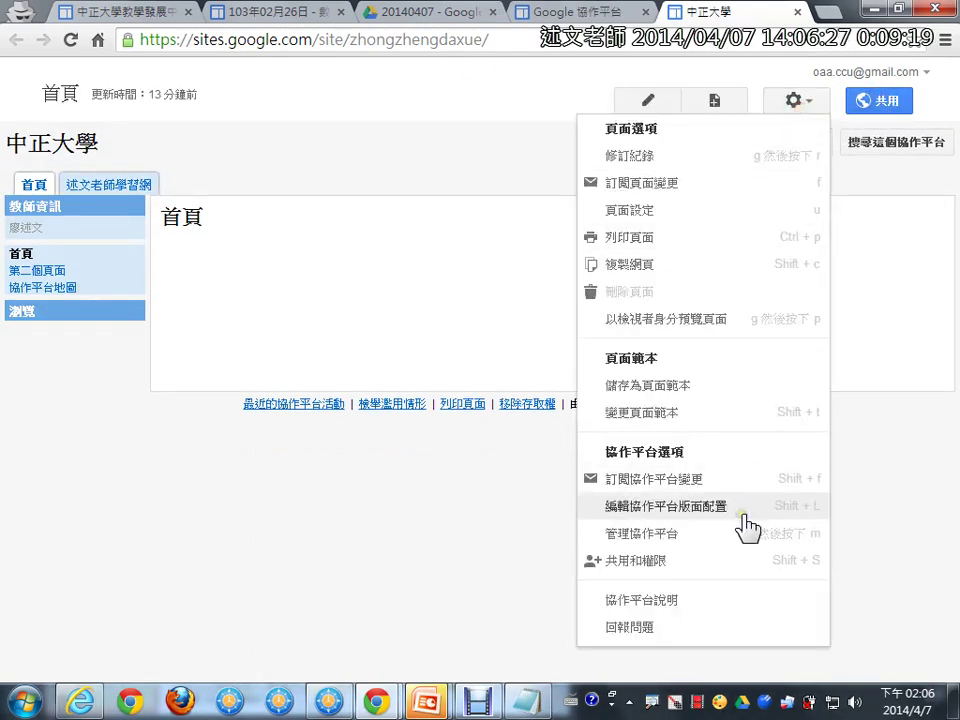